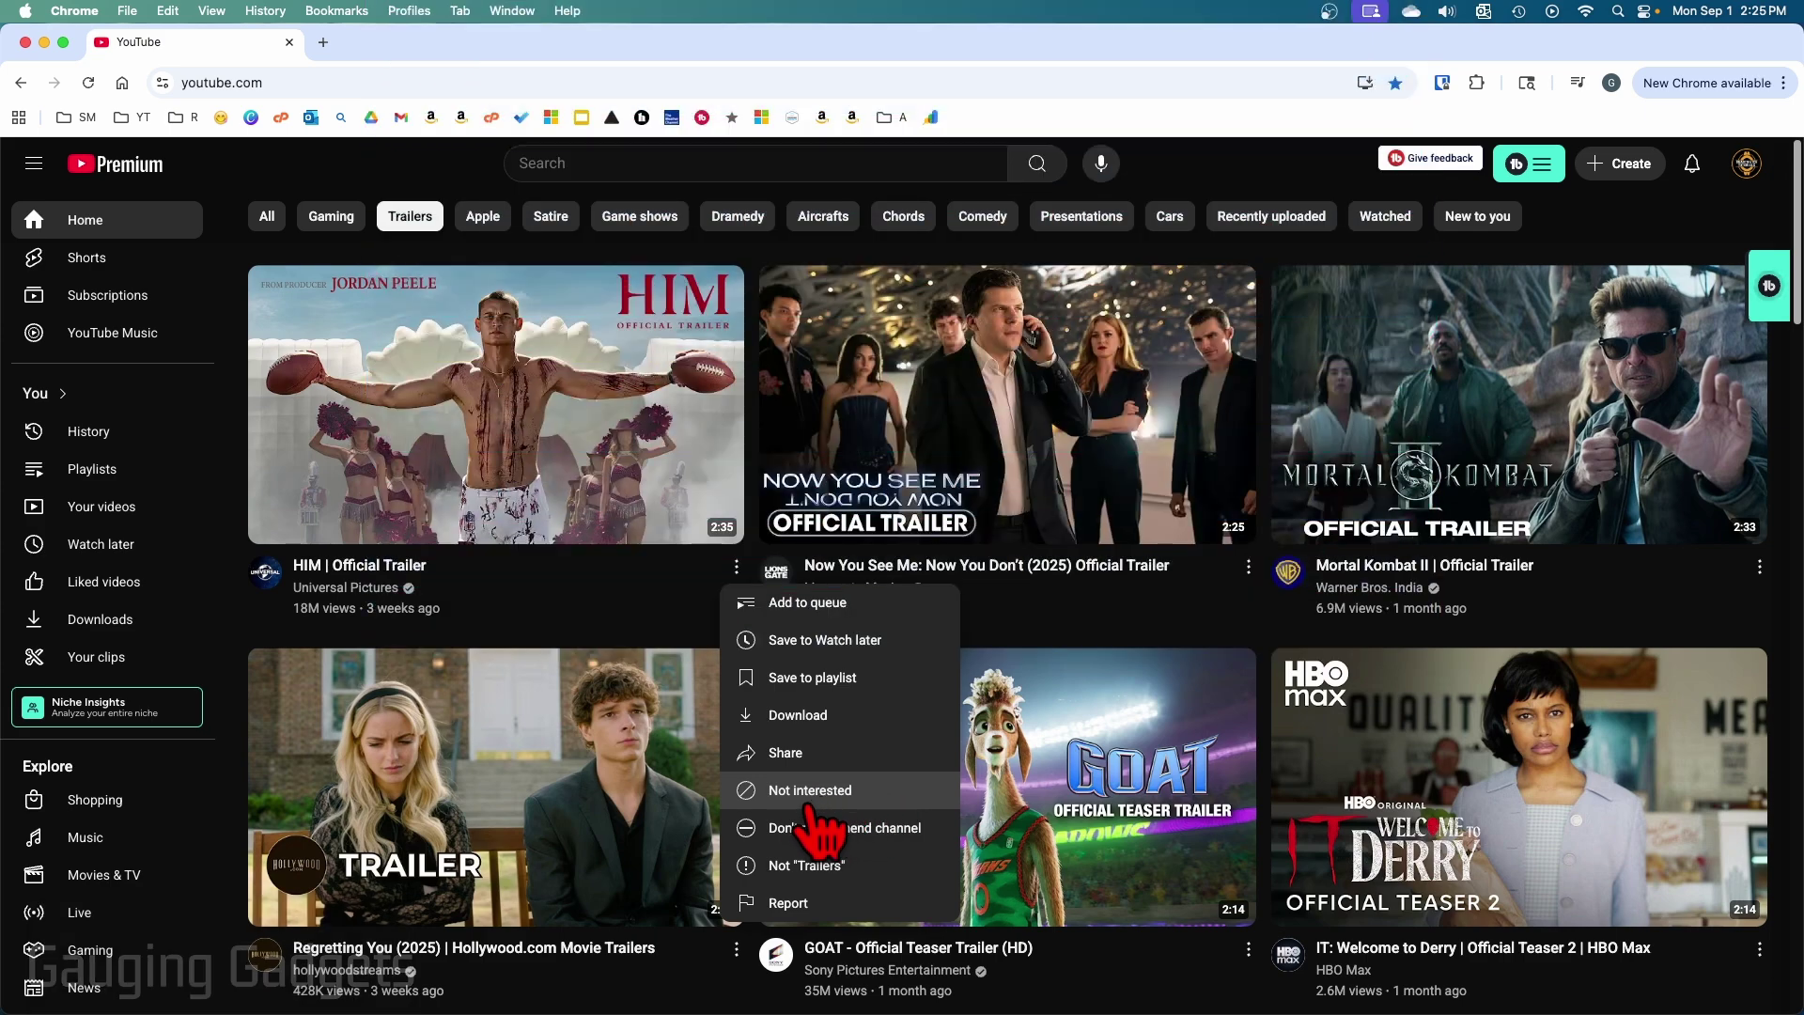
# Mark the HIM trailer as 'Not interested' to remove it from the YouTube feed
pyautogui.click(808, 791)
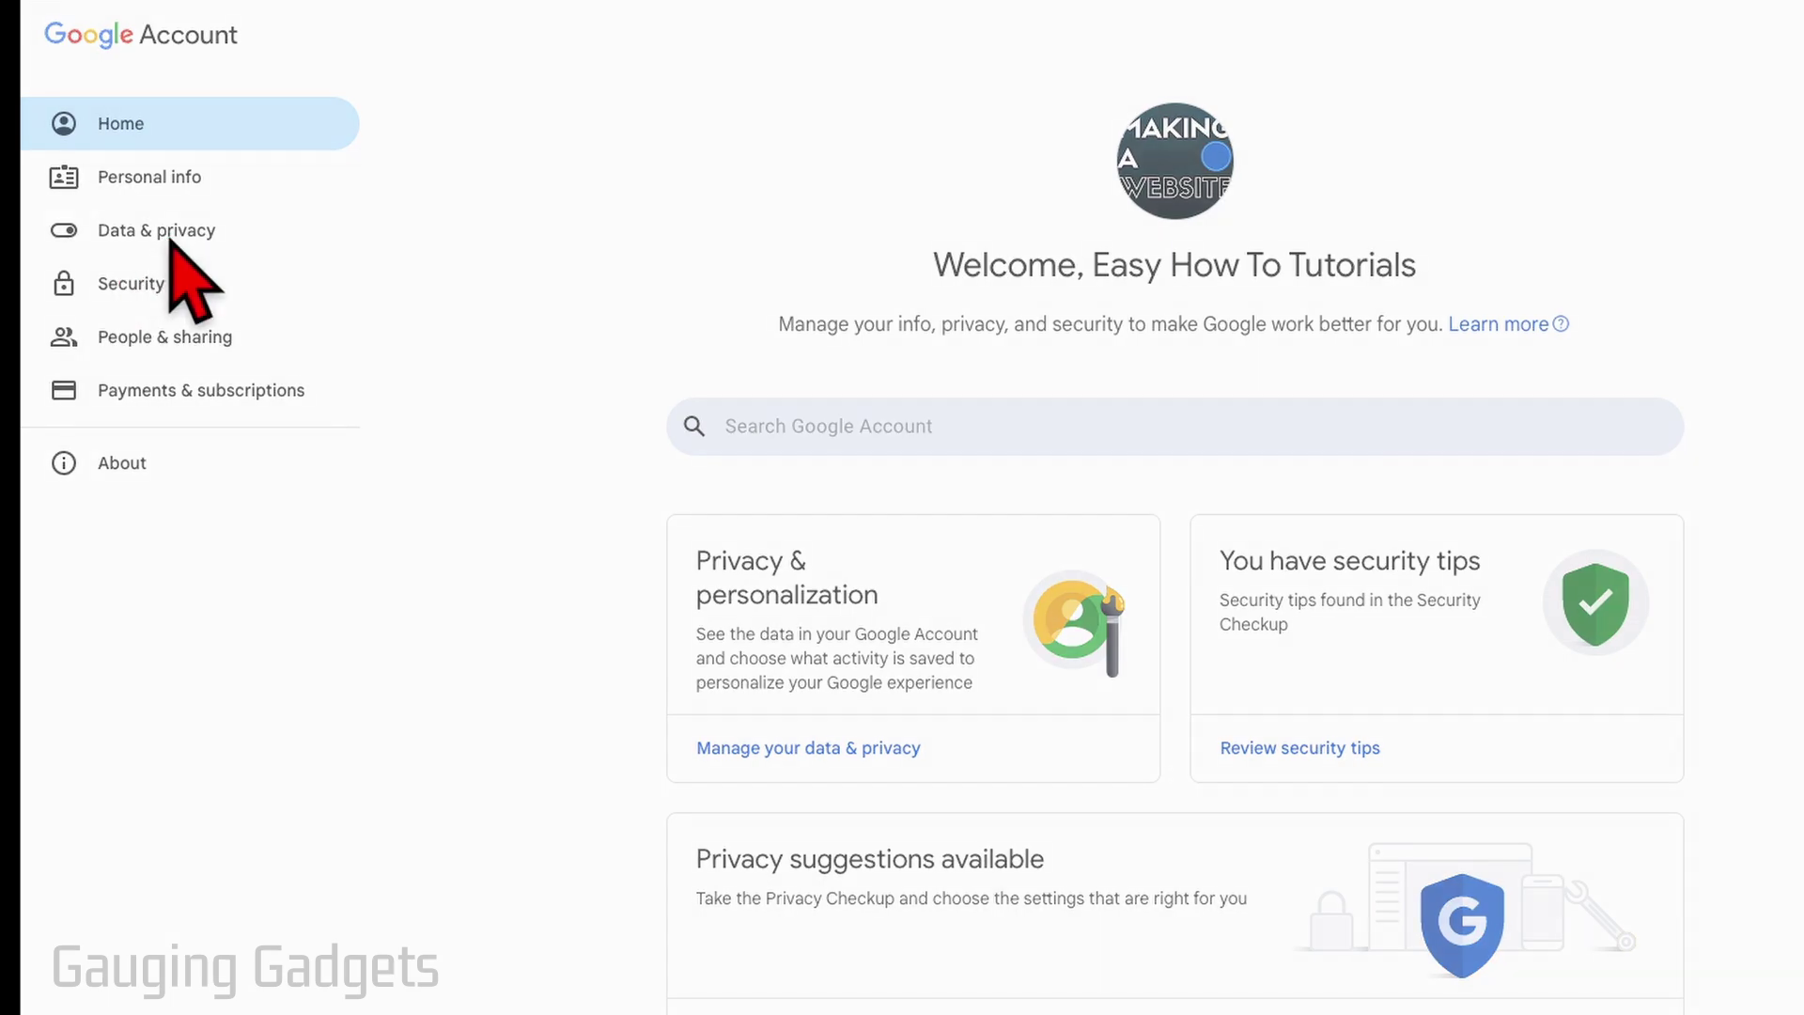
# Go from Data & privacy to the My Activity history page
pyautogui.click(173, 237)
pyautogui.scroll(-5, 572, 617)
pyautogui.scroll(-1, 571, 617)
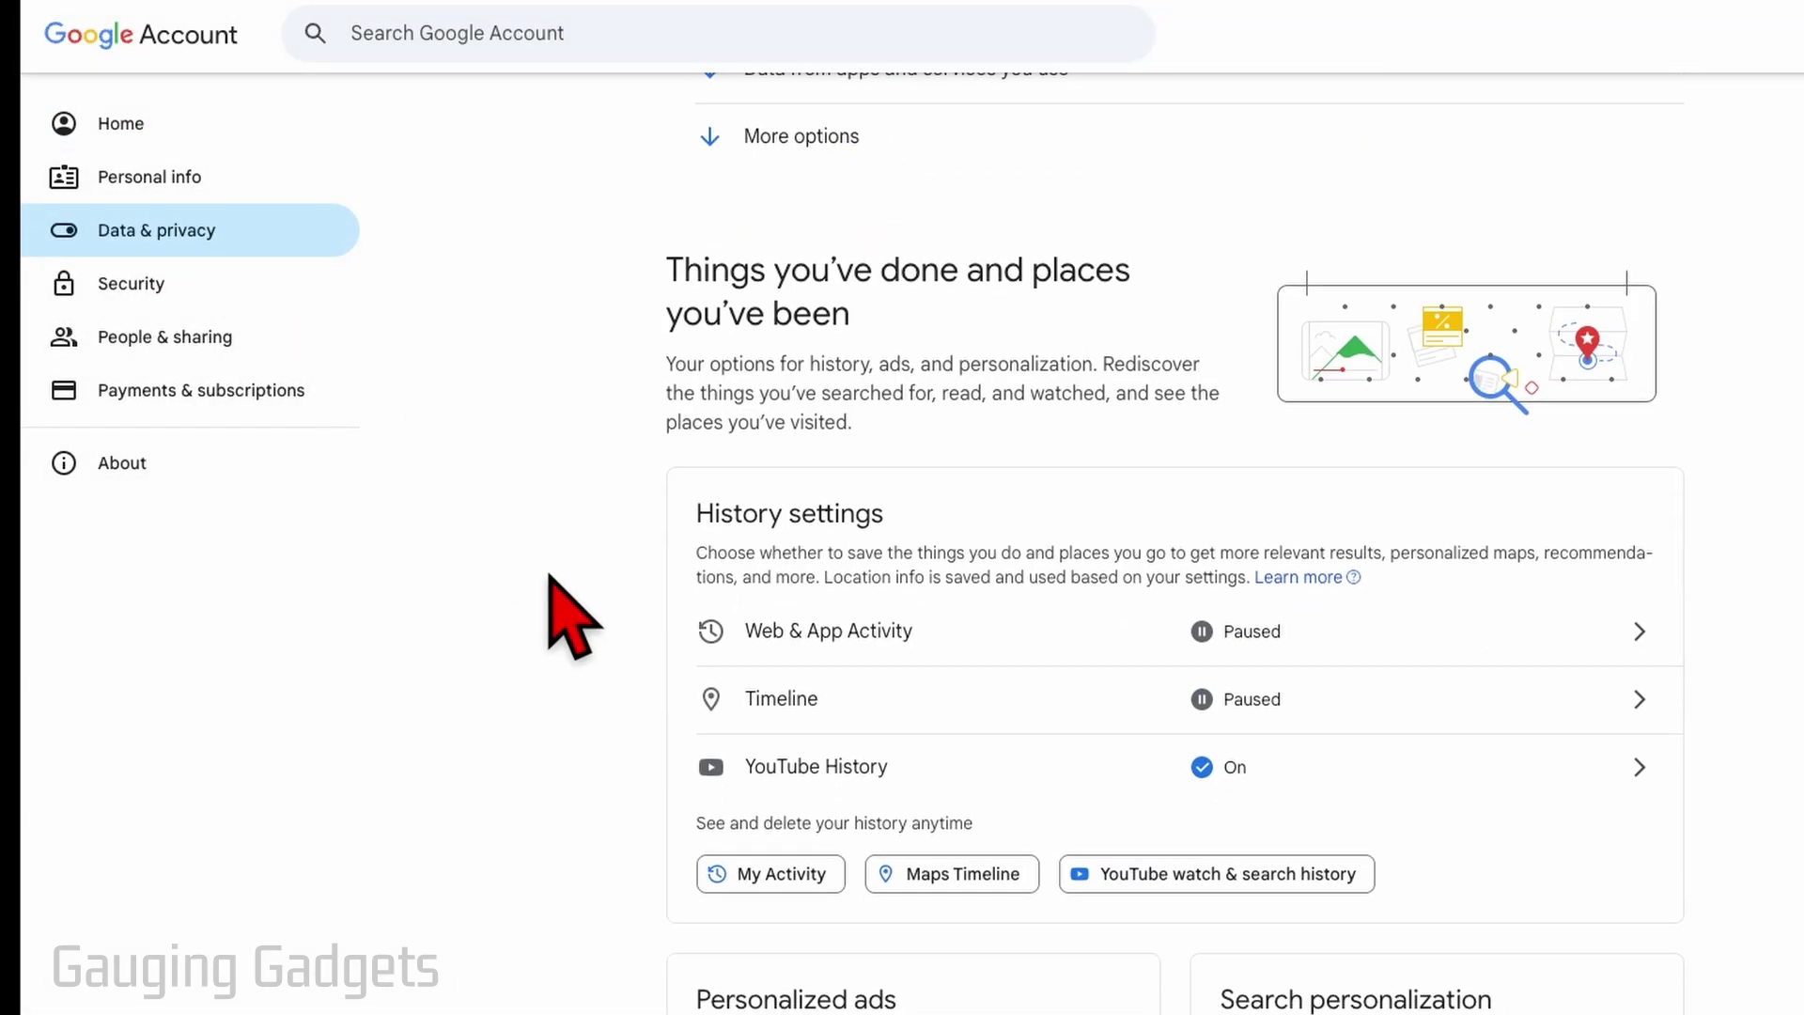
pyautogui.click(769, 874)
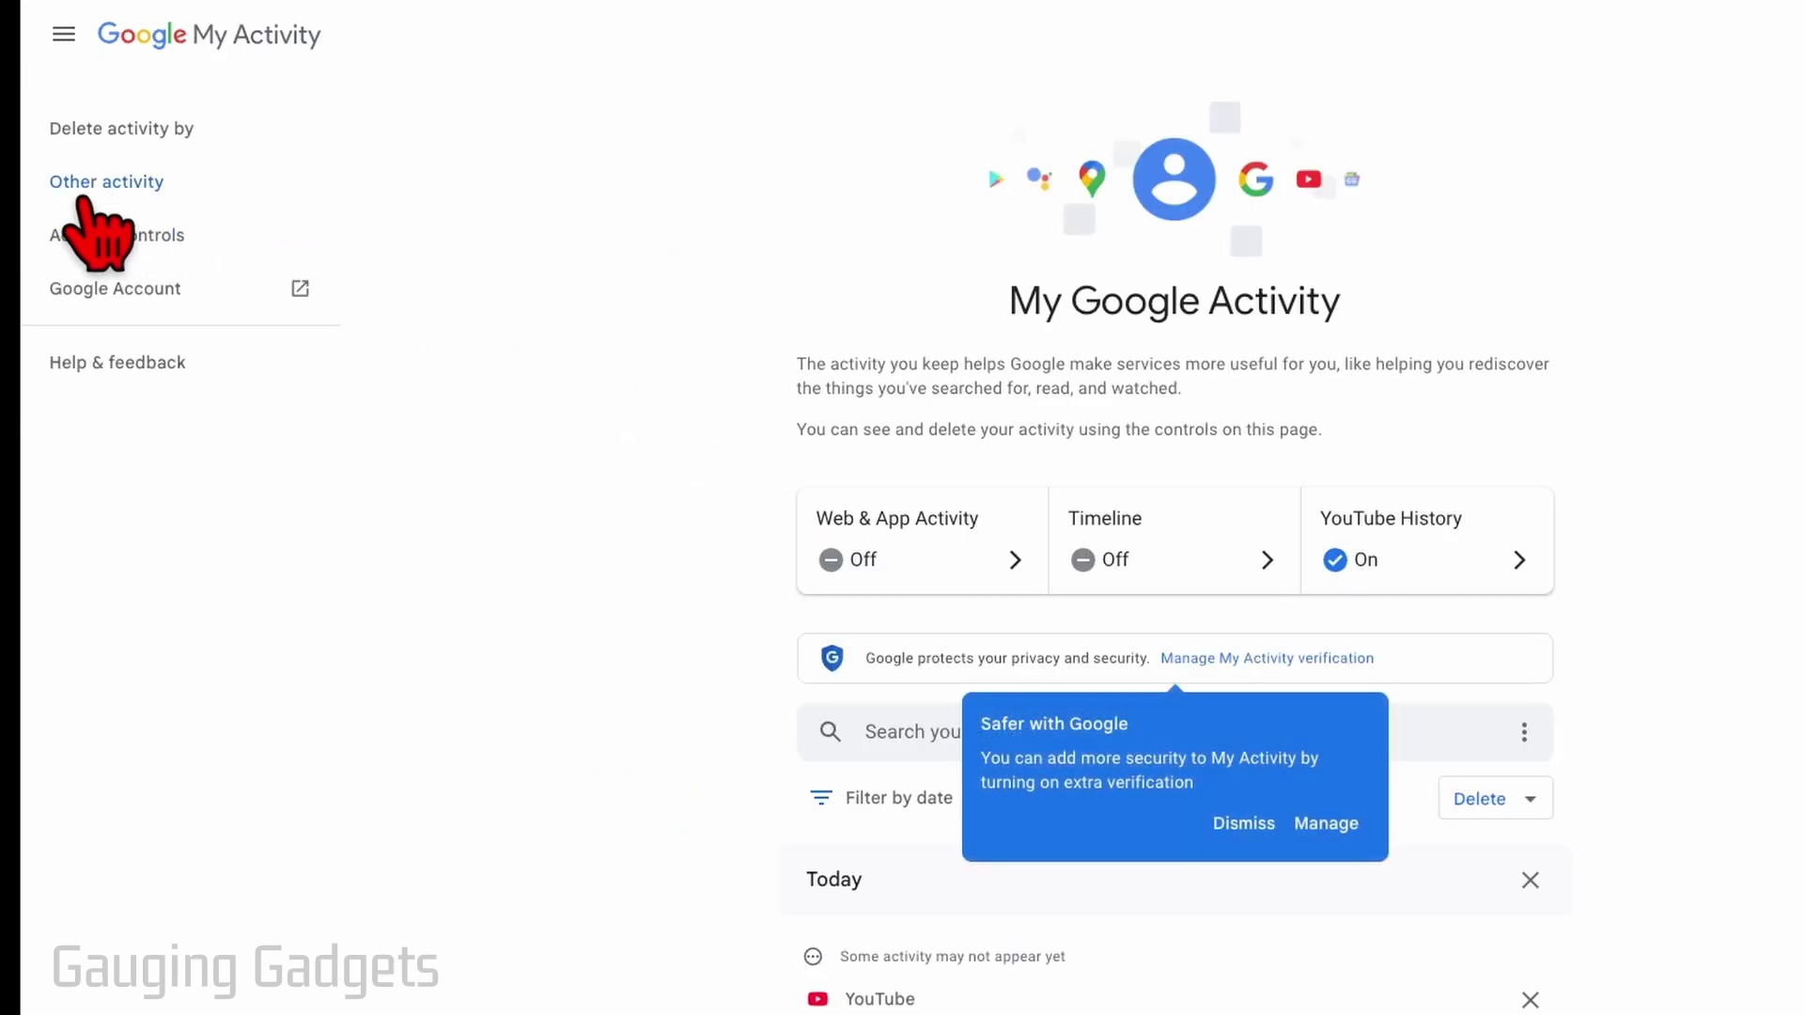
# Open 'YouTube user feedback' from Other activity via 'View user feedback'
pyautogui.click(96, 184)
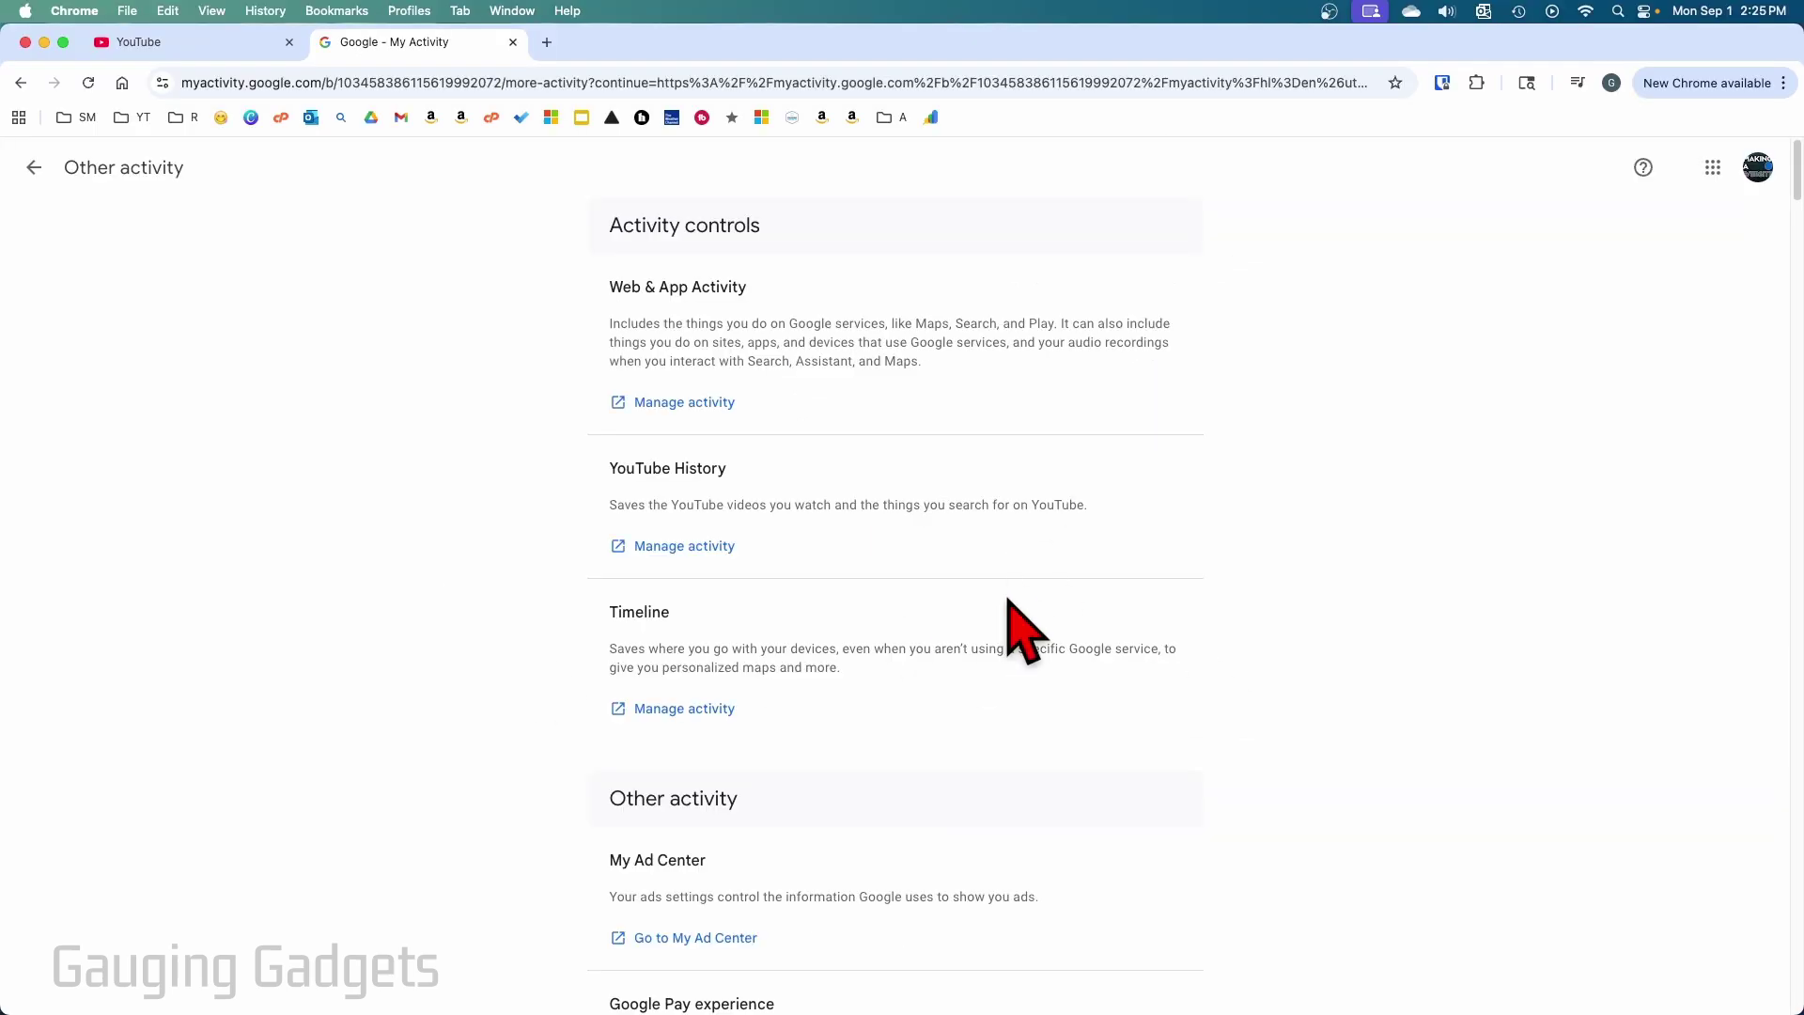
pyautogui.scroll(-10, 1071, 677)
pyautogui.scroll(-10, 1118, 656)
pyautogui.scroll(-5, 1118, 656)
pyautogui.scroll(-5, 1129, 677)
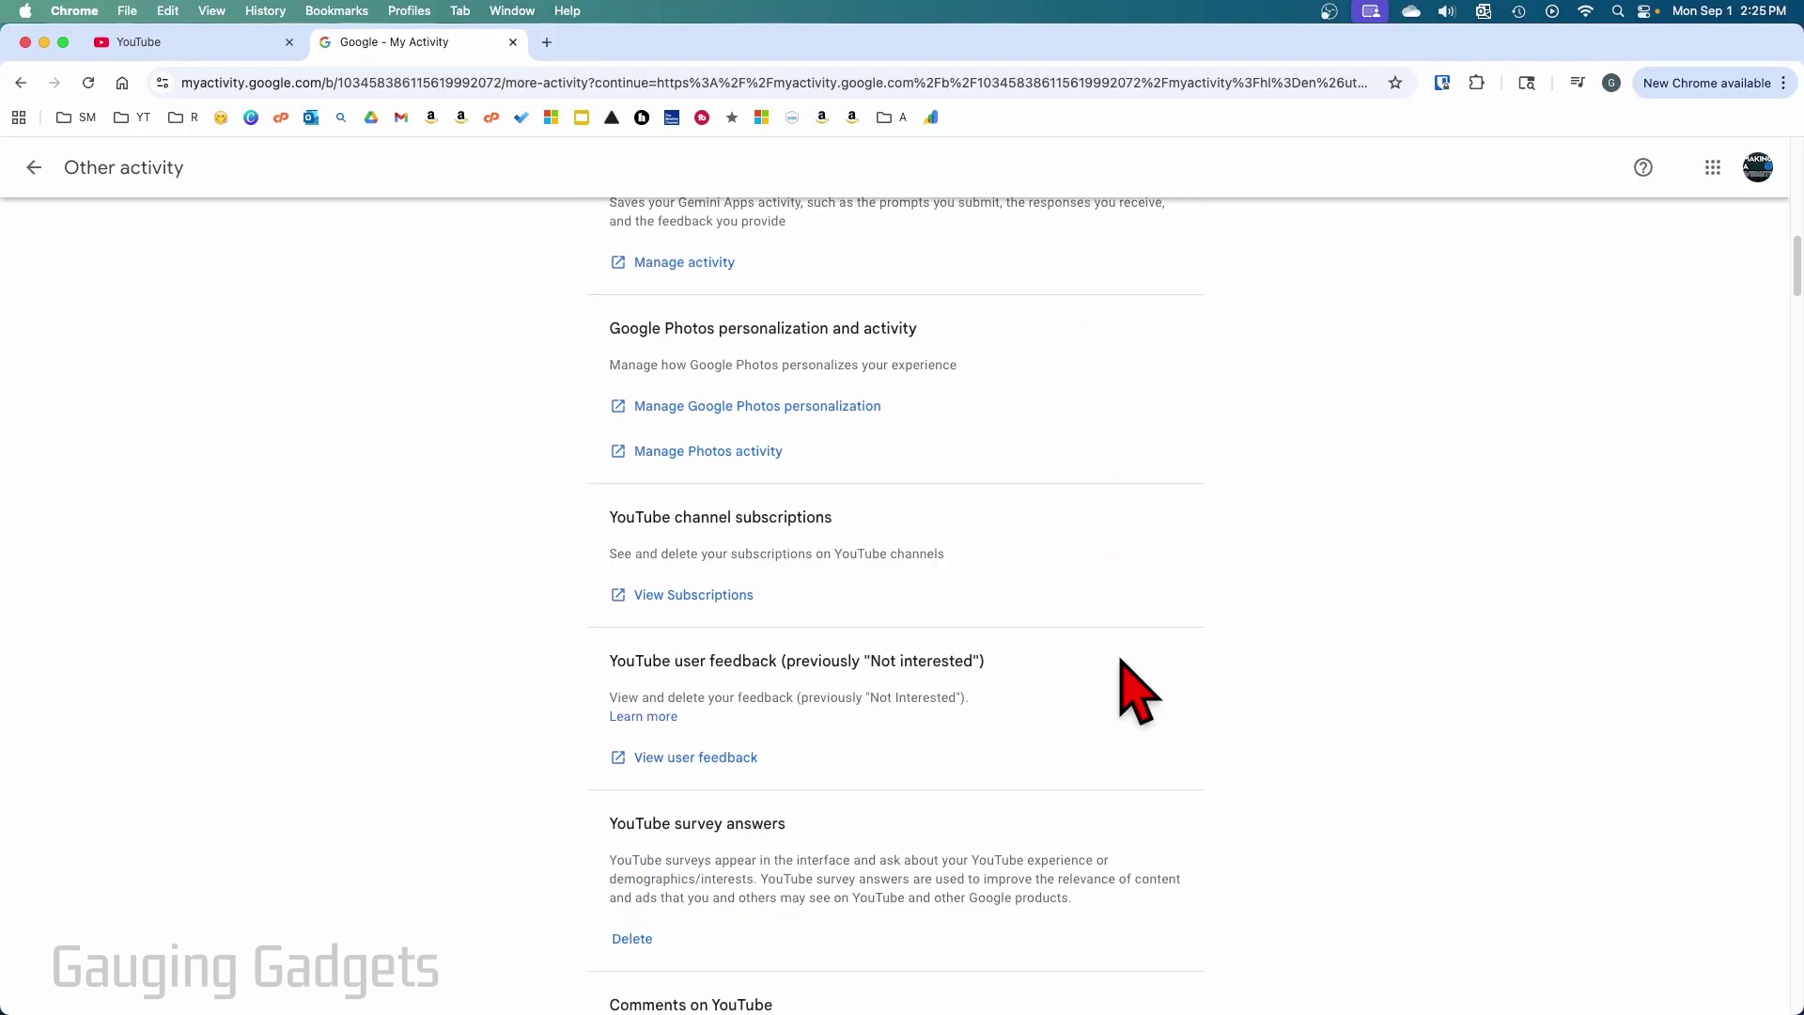
pyautogui.scroll(-3, 1135, 692)
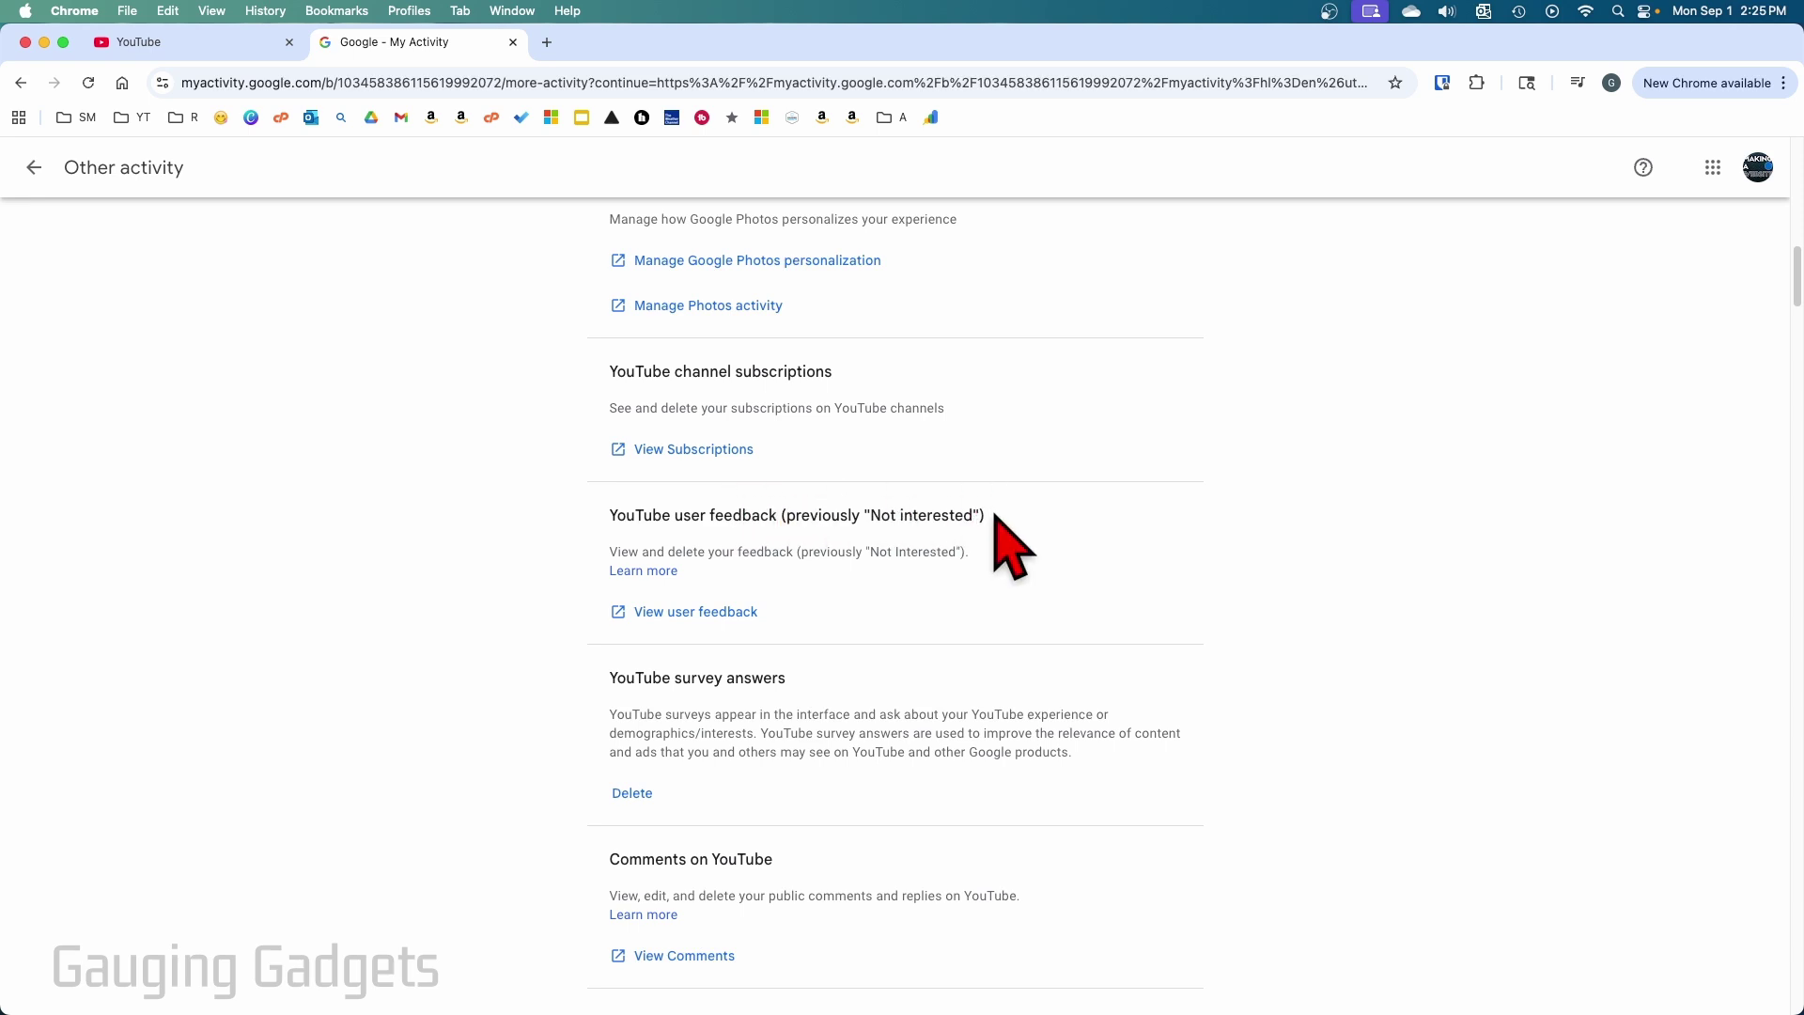
pyautogui.click(680, 613)
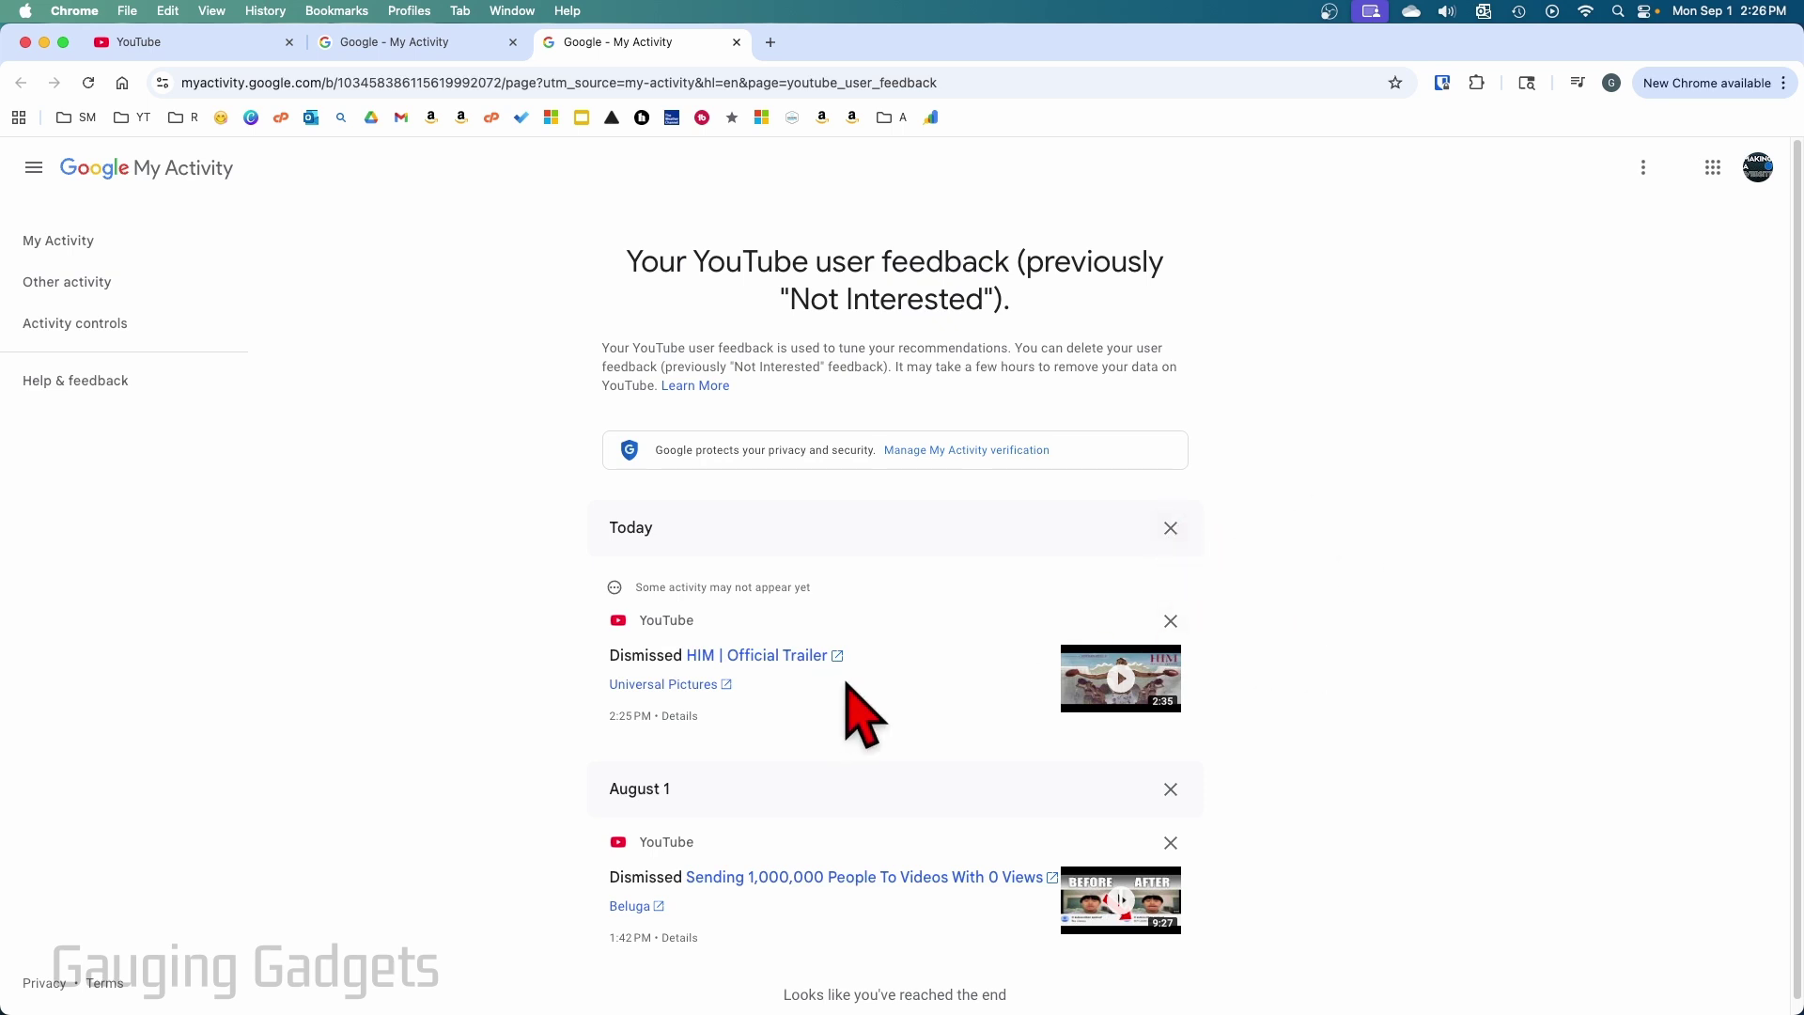
# Delete the 'Dismissed HIM | Official Trailer' entry under Today
pyautogui.click(1174, 623)
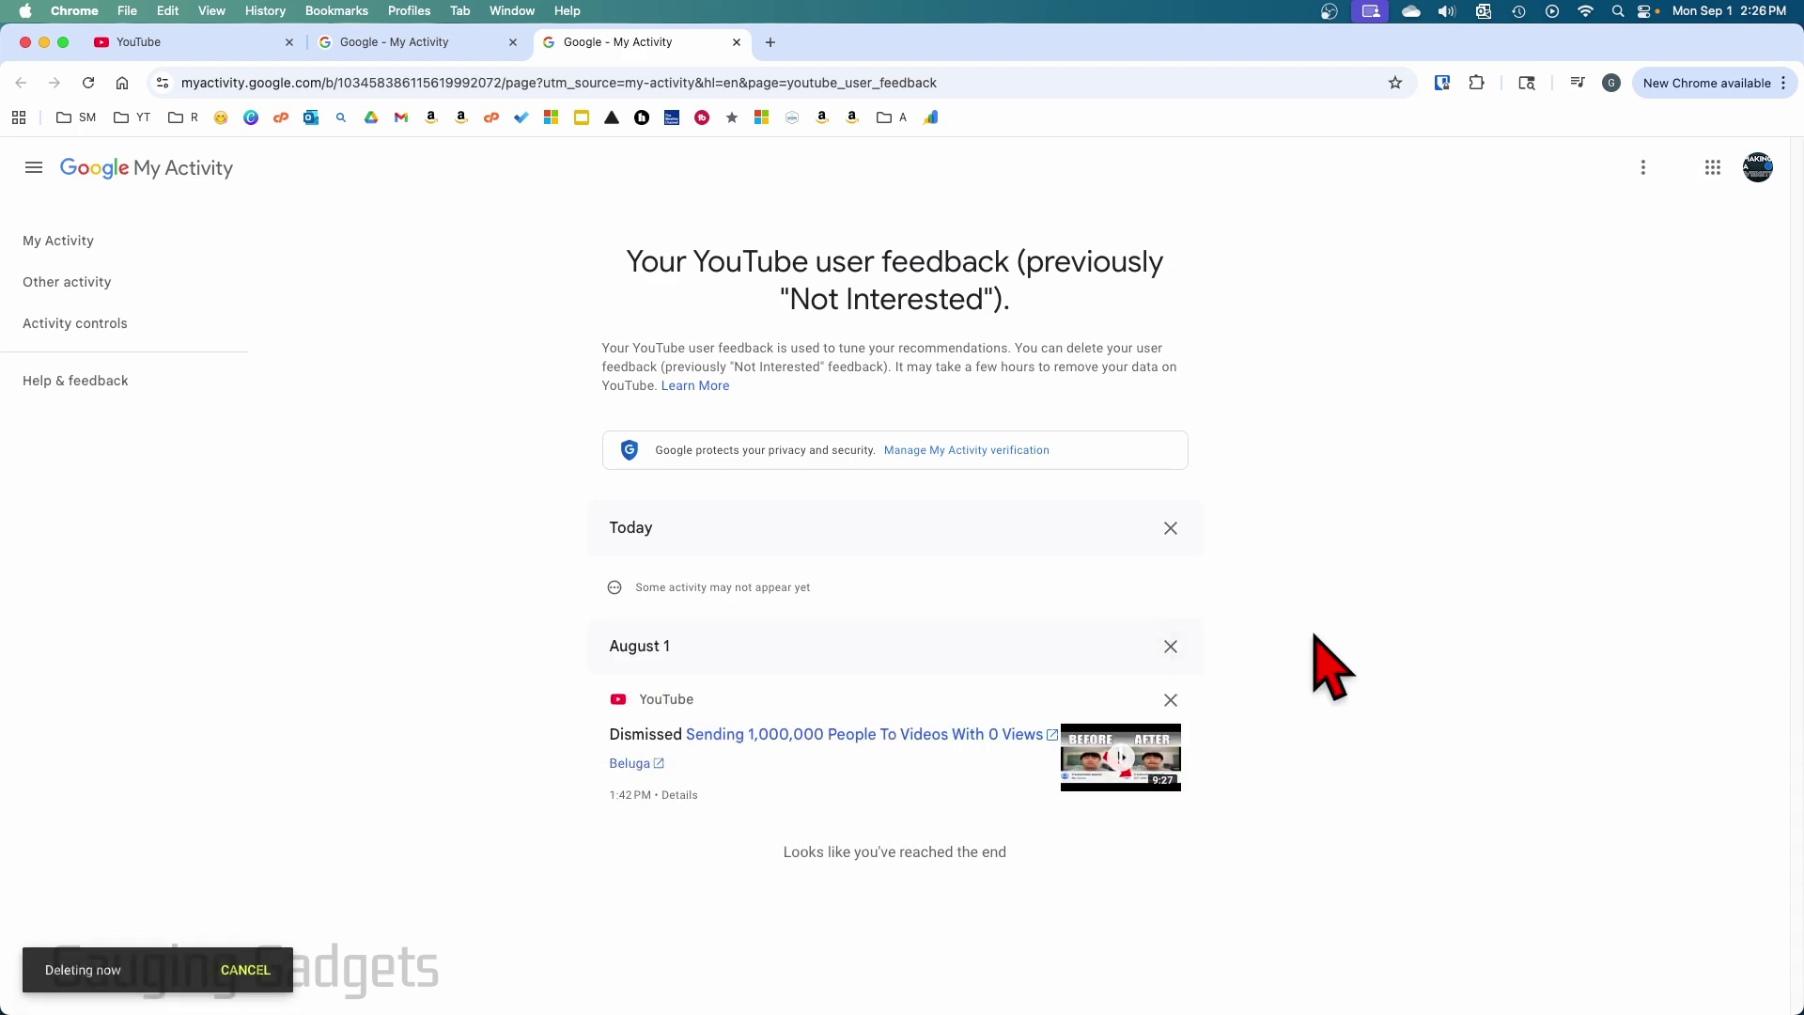